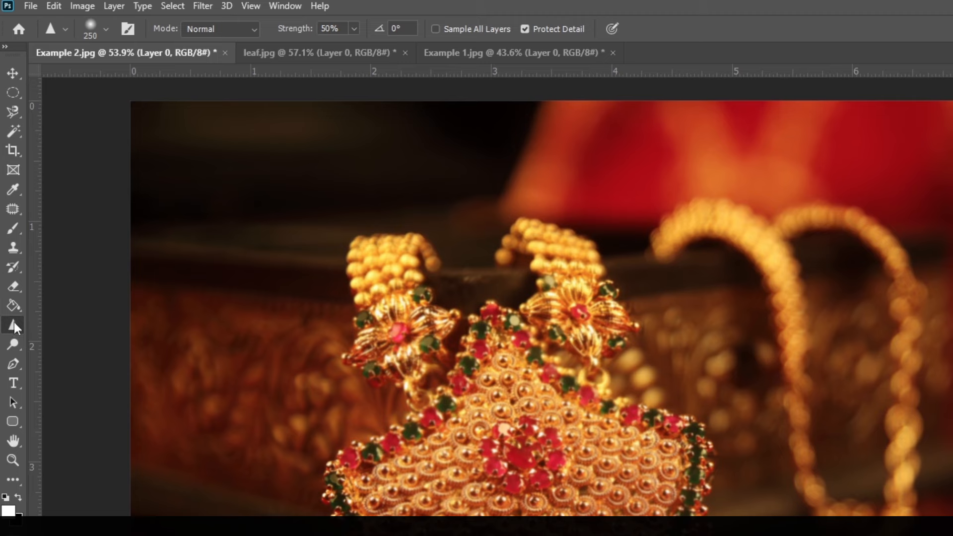
# Activate the Sharpen Tool with a 250 px brush for working on the jewelled pendant in Example 2.jpg
pyautogui.rightClick(14, 322)
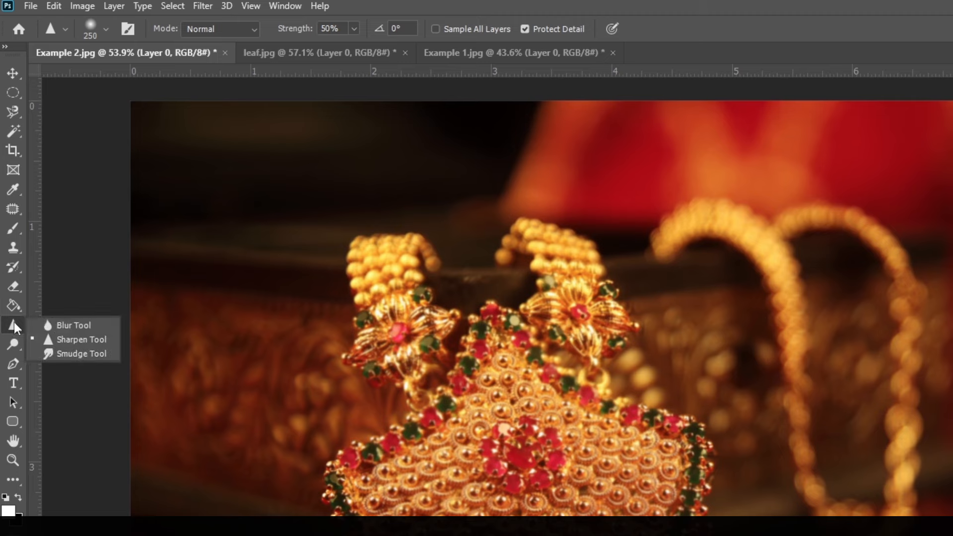
pyautogui.click(82, 340)
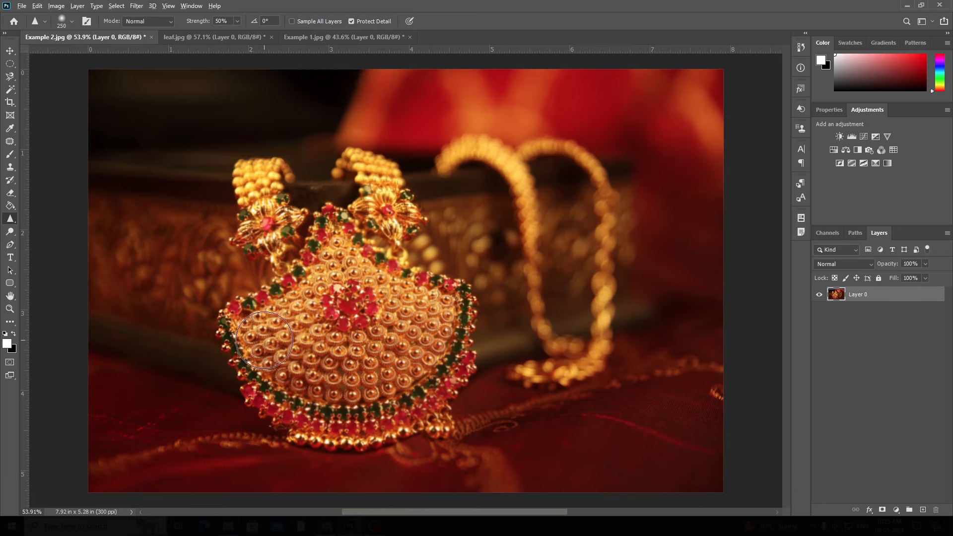
pyautogui.scroll(3, 263, 338)
pyautogui.scroll(-2, 412, 367)
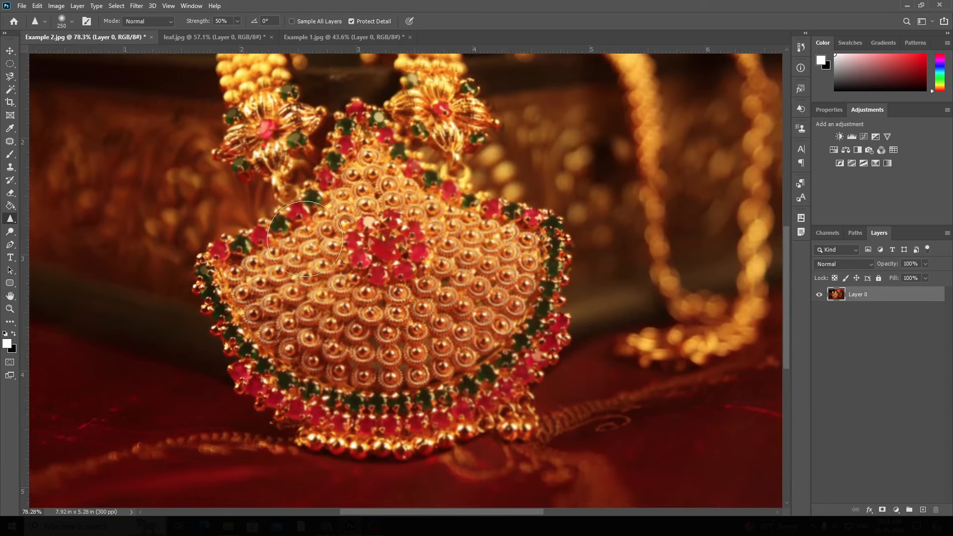
pyautogui.press(']')
pyautogui.press(']')
pyautogui.press(']')
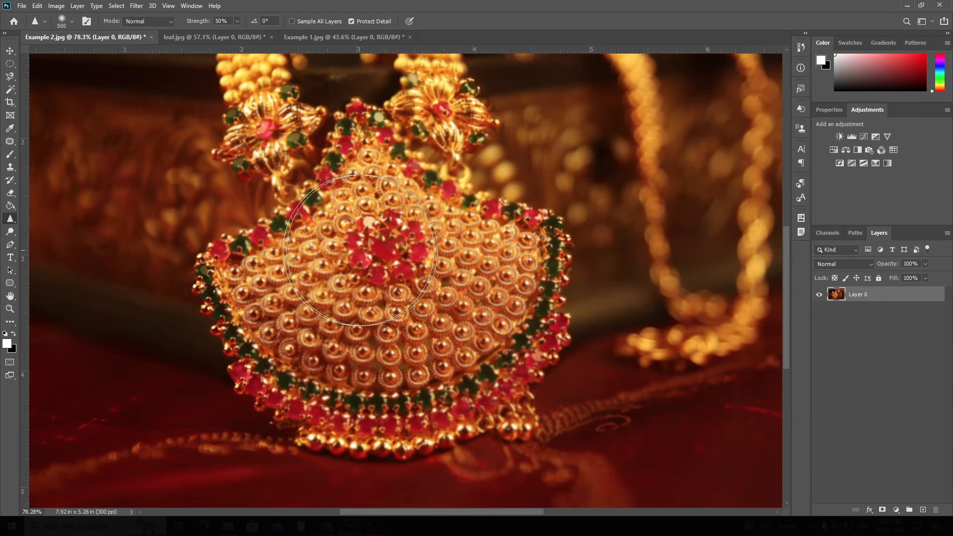
pyautogui.press('[')
pyautogui.press('[')
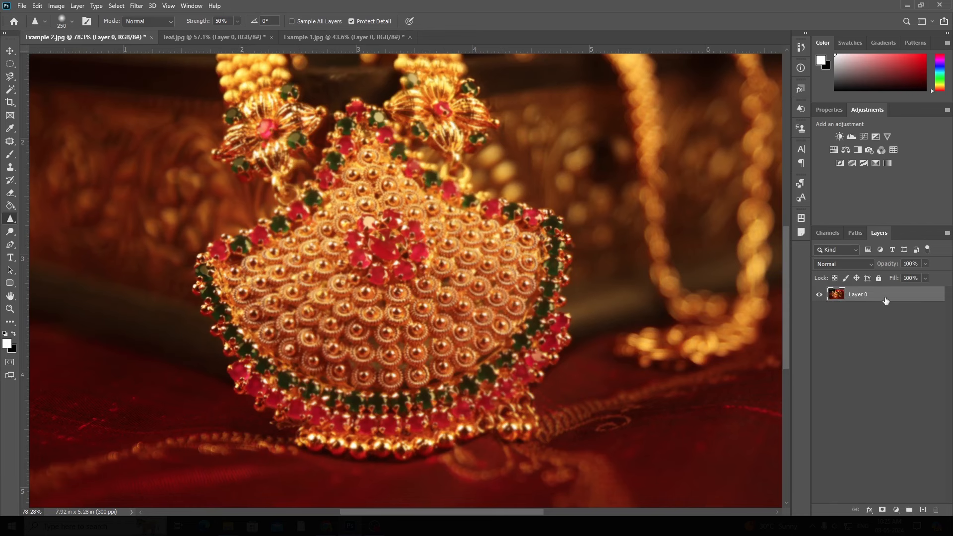
# Duplicate Layer 0 and sharpen the whole pendant on the copy, including its rim, flower ornaments and beaded straps
pyautogui.hotkey('ctrl', 'j')
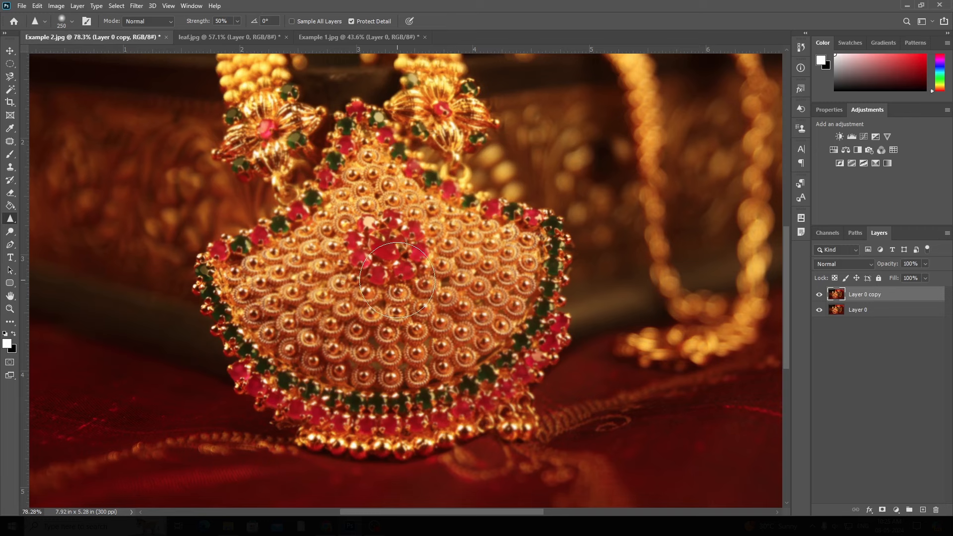
pyautogui.moveTo(214, 279)
pyautogui.mouseDown()
pyautogui.moveTo(263, 368)
pyautogui.moveTo(402, 421)
pyautogui.moveTo(339, 420)
pyautogui.moveTo(514, 377)
pyautogui.moveTo(478, 442)
pyautogui.moveTo(537, 302)
pyautogui.moveTo(546, 232)
pyautogui.moveTo(408, 452)
pyautogui.moveTo(469, 371)
pyautogui.moveTo(302, 417)
pyautogui.moveTo(201, 304)
pyautogui.moveTo(381, 176)
pyautogui.moveTo(266, 321)
pyautogui.moveTo(267, 340)
pyautogui.moveTo(484, 245)
pyautogui.moveTo(335, 363)
pyautogui.moveTo(492, 265)
pyautogui.moveTo(378, 172)
pyautogui.moveTo(546, 333)
pyautogui.moveTo(334, 198)
pyautogui.moveTo(368, 393)
pyautogui.moveTo(382, 222)
pyautogui.moveTo(465, 405)
pyautogui.moveTo(424, 180)
pyautogui.moveTo(392, 131)
pyautogui.moveTo(552, 264)
pyautogui.moveTo(543, 234)
pyautogui.moveTo(547, 336)
pyautogui.moveTo(504, 422)
pyautogui.moveTo(523, 408)
pyautogui.moveTo(455, 418)
pyautogui.moveTo(292, 401)
pyautogui.moveTo(235, 279)
pyautogui.moveTo(248, 242)
pyautogui.moveTo(338, 171)
pyautogui.moveTo(421, 275)
pyautogui.moveTo(421, 207)
pyautogui.mouseUp()
pyautogui.moveTo(317, 198)
pyautogui.mouseDown()
pyautogui.moveTo(348, 323)
pyautogui.moveTo(282, 178)
pyautogui.moveTo(490, 219)
pyautogui.moveTo(390, 363)
pyautogui.moveTo(381, 394)
pyautogui.mouseUp()
pyautogui.moveTo(393, 320); pyautogui.dragTo(375, 256)
pyautogui.moveTo(428, 433)
pyautogui.mouseDown()
pyautogui.moveTo(407, 474)
pyautogui.moveTo(390, 402)
pyautogui.mouseUp()
pyautogui.moveTo(390, 401)
pyautogui.mouseDown()
pyautogui.moveTo(378, 408)
pyautogui.moveTo(534, 381)
pyautogui.moveTo(544, 260)
pyautogui.moveTo(500, 443)
pyautogui.mouseUp()
pyautogui.moveTo(370, 114); pyautogui.dragTo(394, 271)
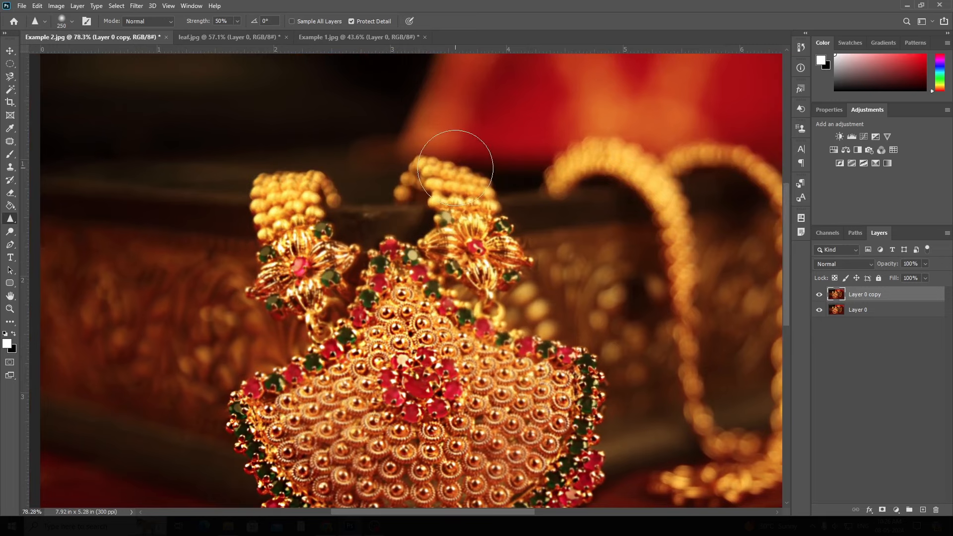
pyautogui.moveTo(378, 443); pyautogui.dragTo(371, 390)
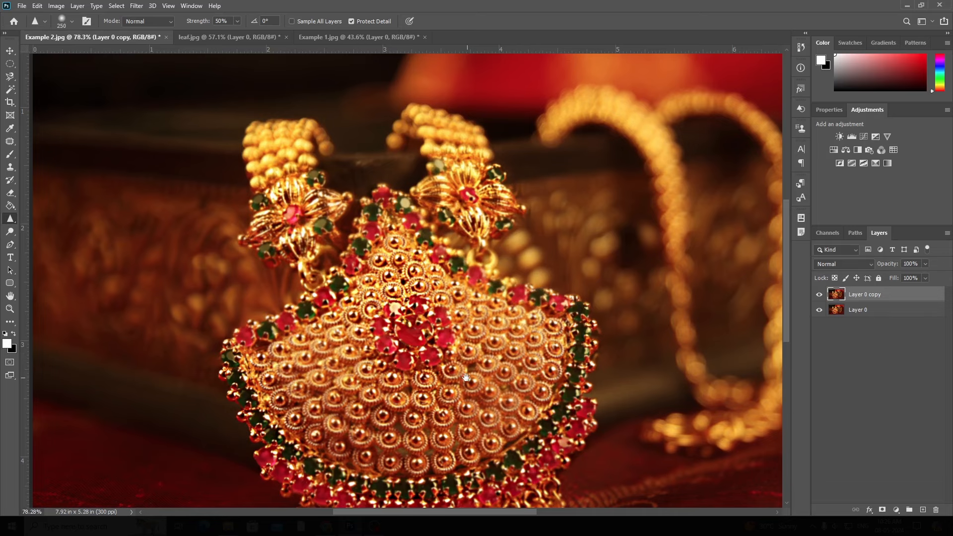
pyautogui.scroll(-3, 466, 377)
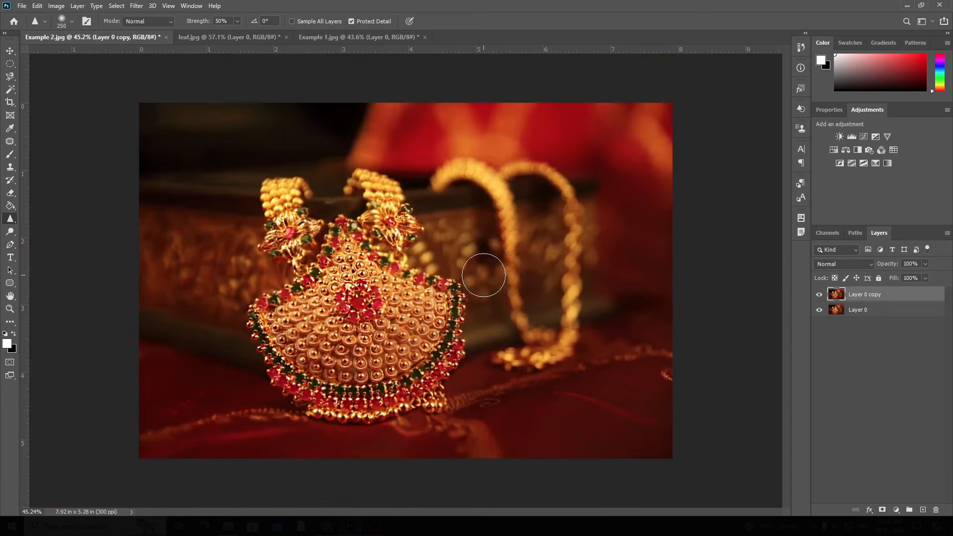
# Compare the pendant before and after sharpening by toggling the visibility of Layer 0 copy
pyautogui.scroll(2, 484, 275)
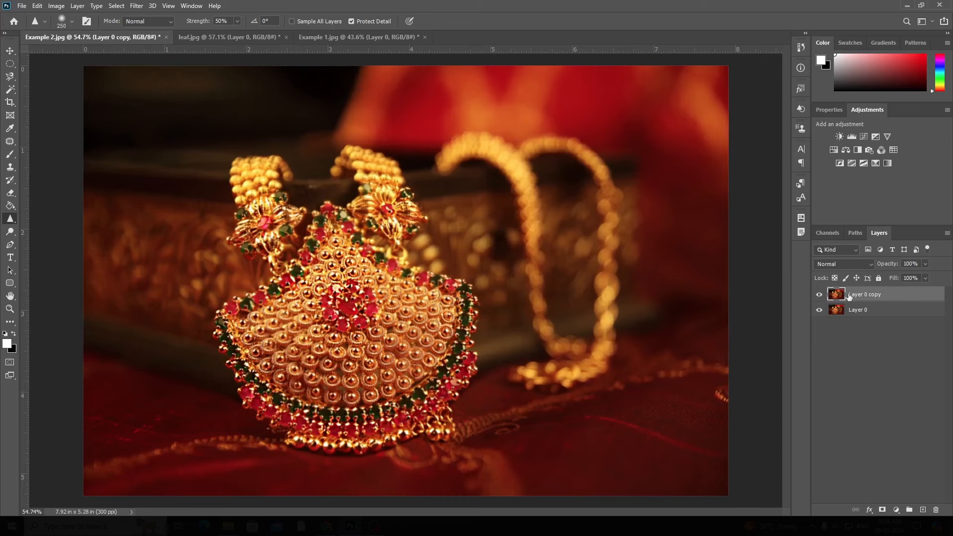
pyautogui.click(819, 294)
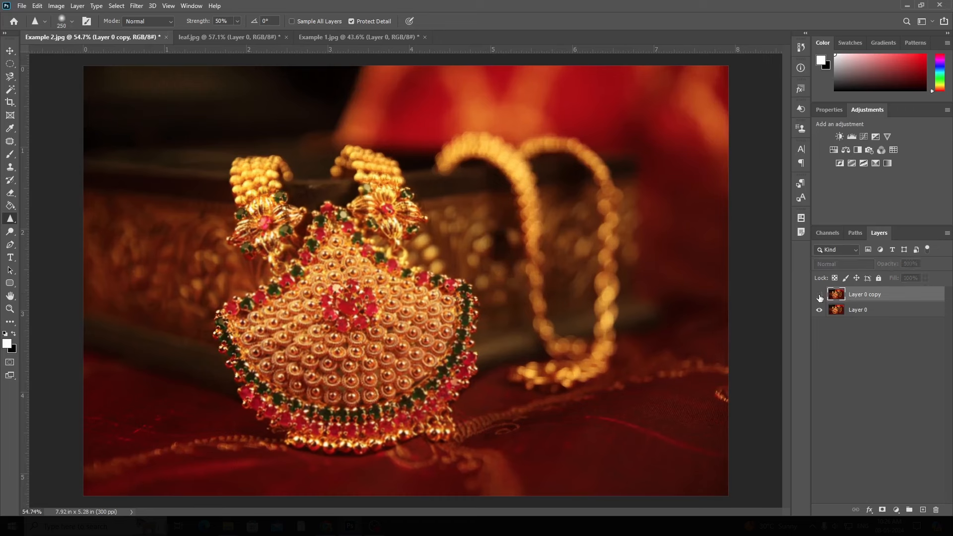
pyautogui.click(820, 294)
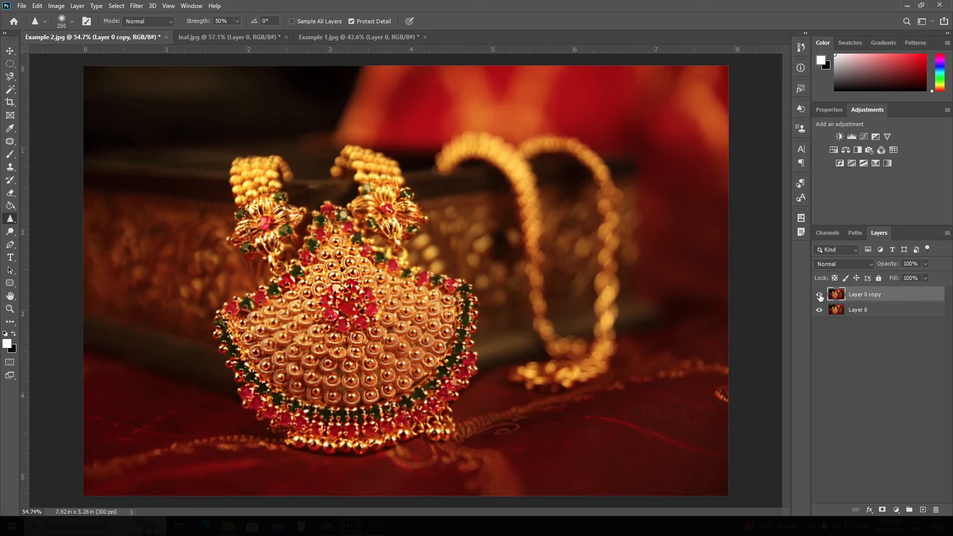
pyautogui.click(820, 297)
pyautogui.click(820, 297)
pyautogui.click(820, 296)
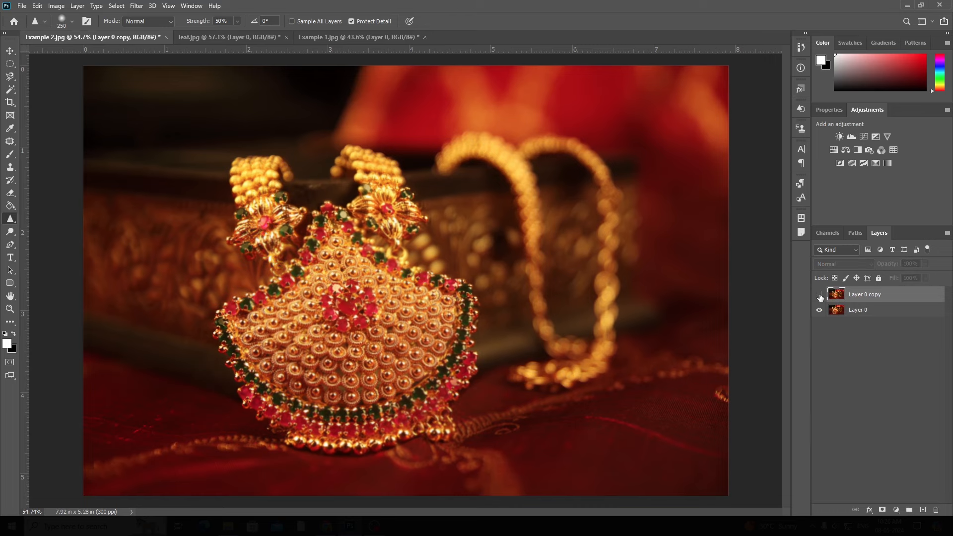
# Switch to leaf.jpg and set the sharpening brush to a size of 354 px and a hardness of 74%
pyautogui.click(189, 38)
pyautogui.scroll(1, 429, 306)
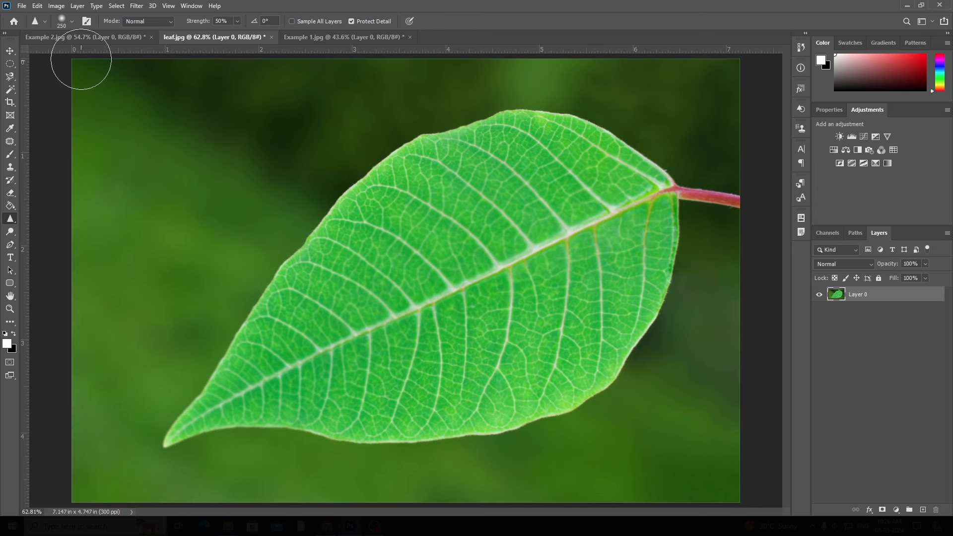
pyautogui.click(73, 23)
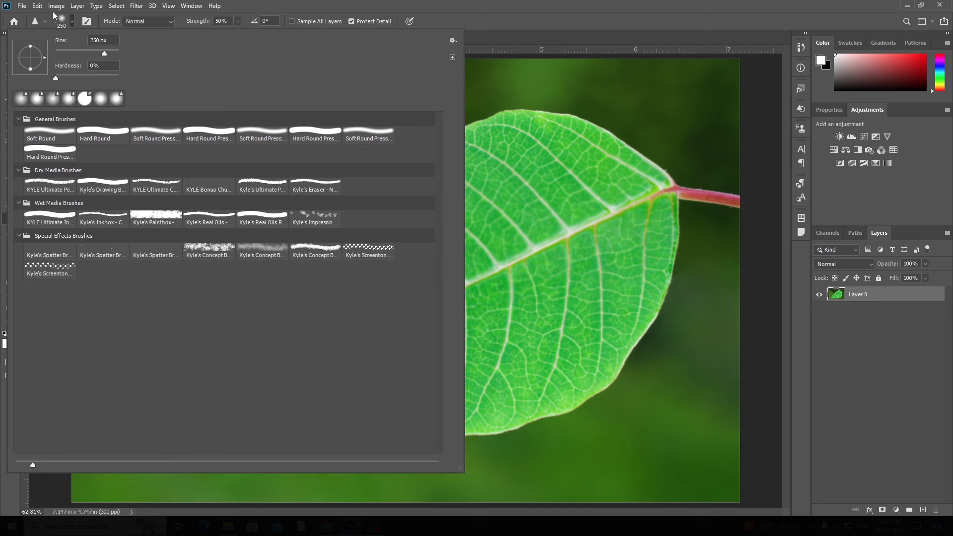
pyautogui.moveTo(103, 54)
pyautogui.mouseDown()
pyautogui.moveTo(86, 54)
pyautogui.moveTo(130, 54)
pyautogui.moveTo(99, 53)
pyautogui.moveTo(108, 53)
pyautogui.mouseUp()
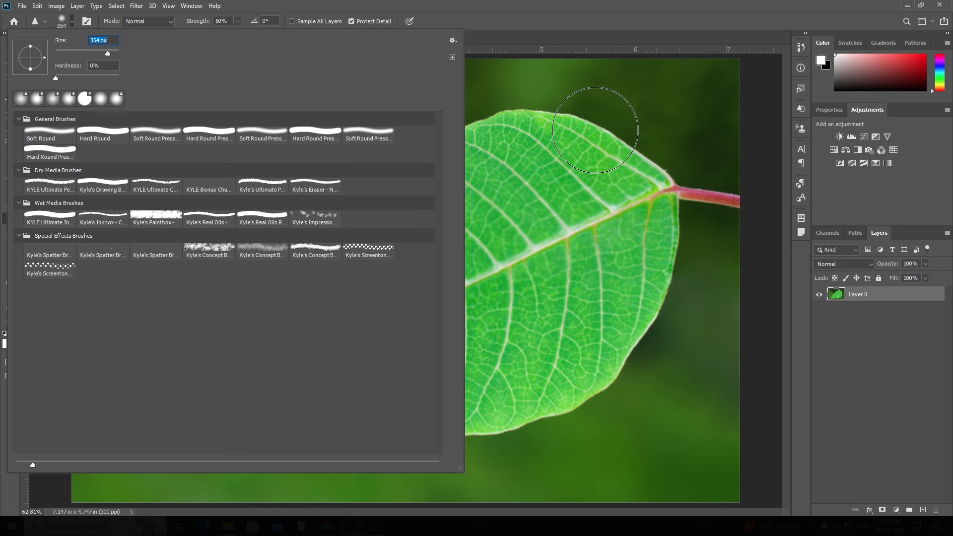
pyautogui.click(56, 78)
pyautogui.moveTo(54, 79); pyautogui.dragTo(102, 75)
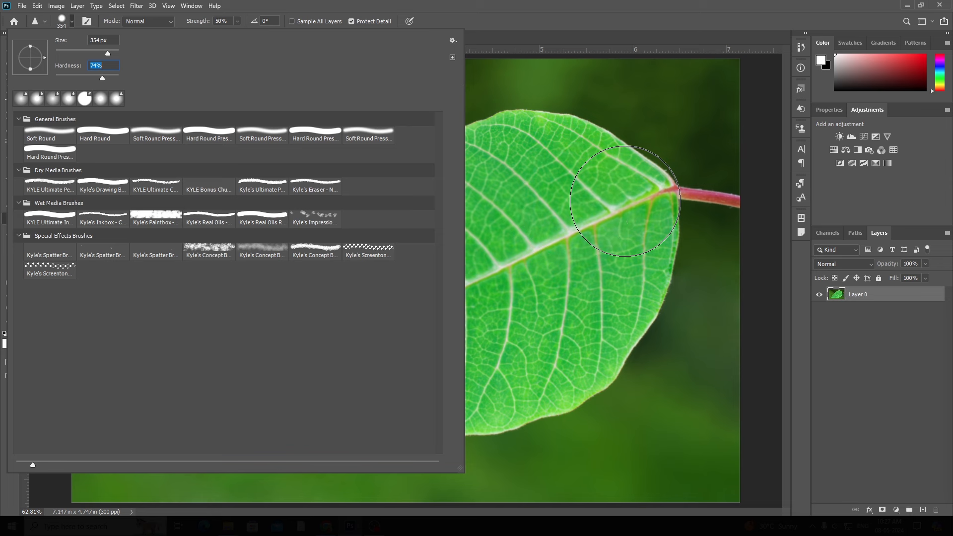
# Try out Kyle's Concept brush presets from the Special Effects Brushes group
pyautogui.click(215, 253)
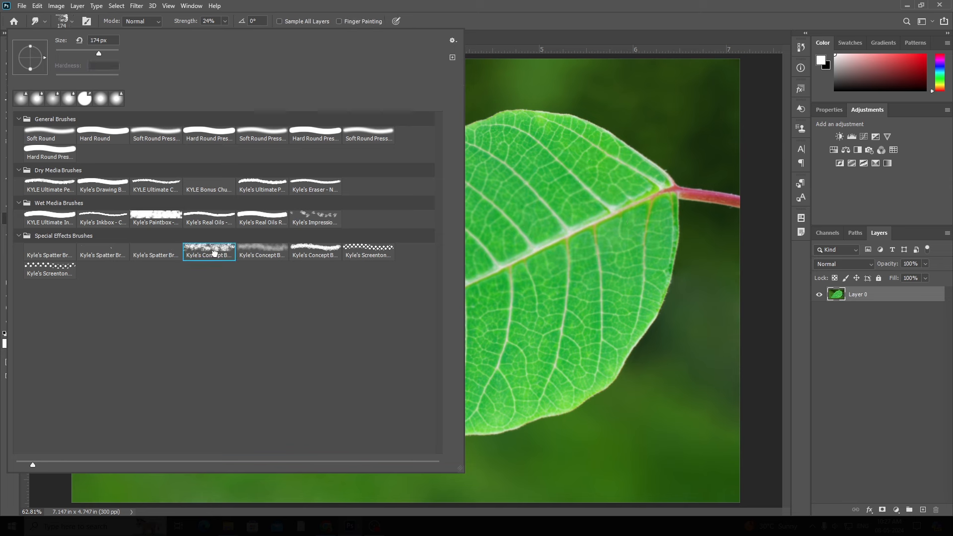
pyautogui.click(331, 251)
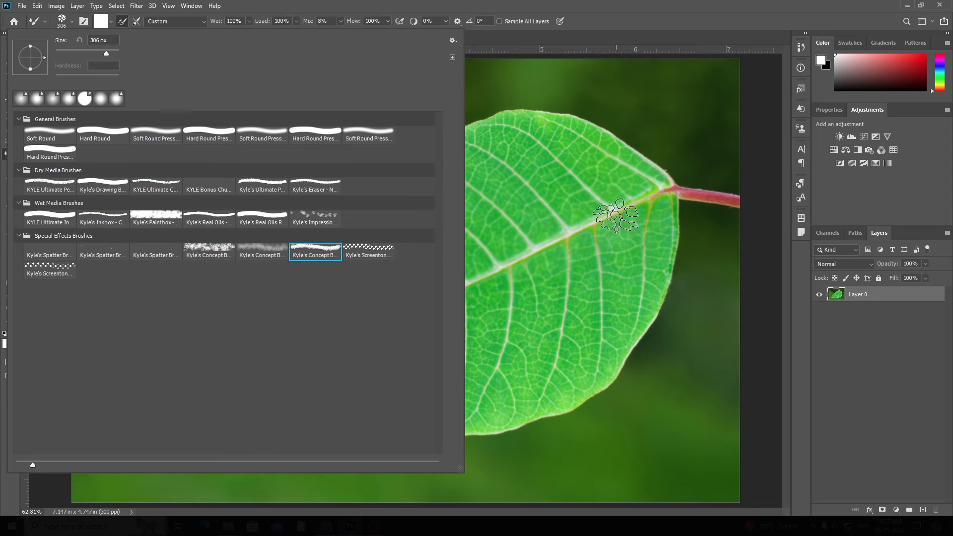
pyautogui.click(356, 249)
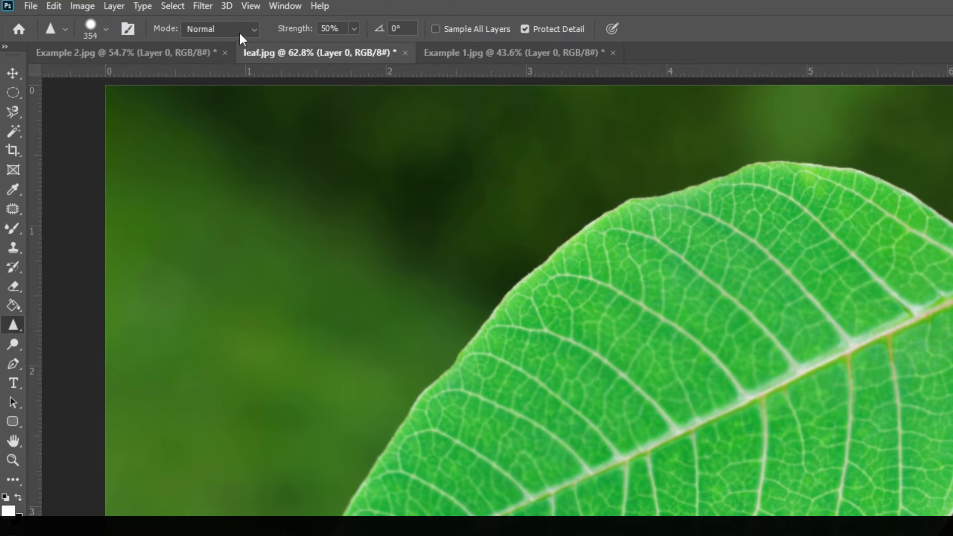
# Set the Sharpen Tool's strength to 53%, keeping Normal mode and leaving Sample All Layers off
pyautogui.click(159, 22)
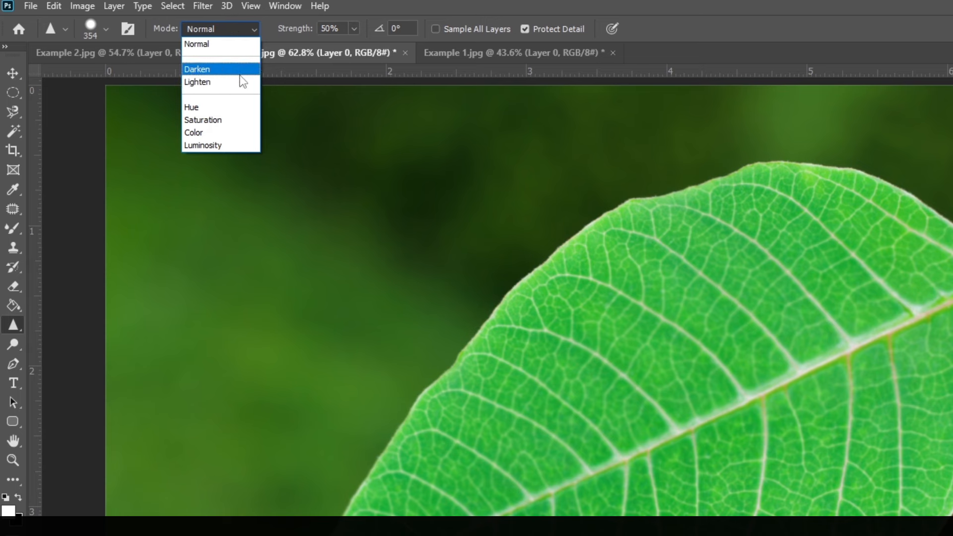
pyautogui.click(272, 26)
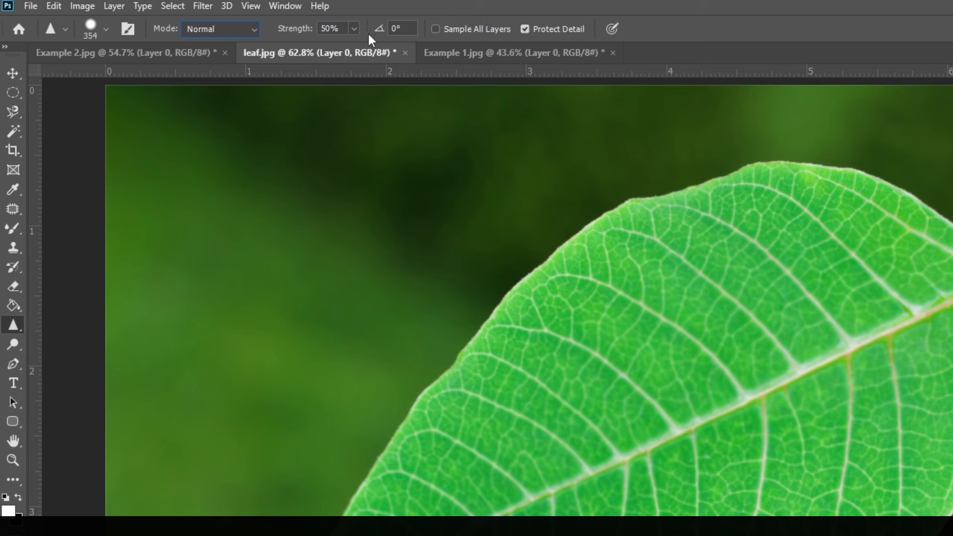
pyautogui.click(354, 28)
pyautogui.moveTo(338, 45); pyautogui.dragTo(361, 49)
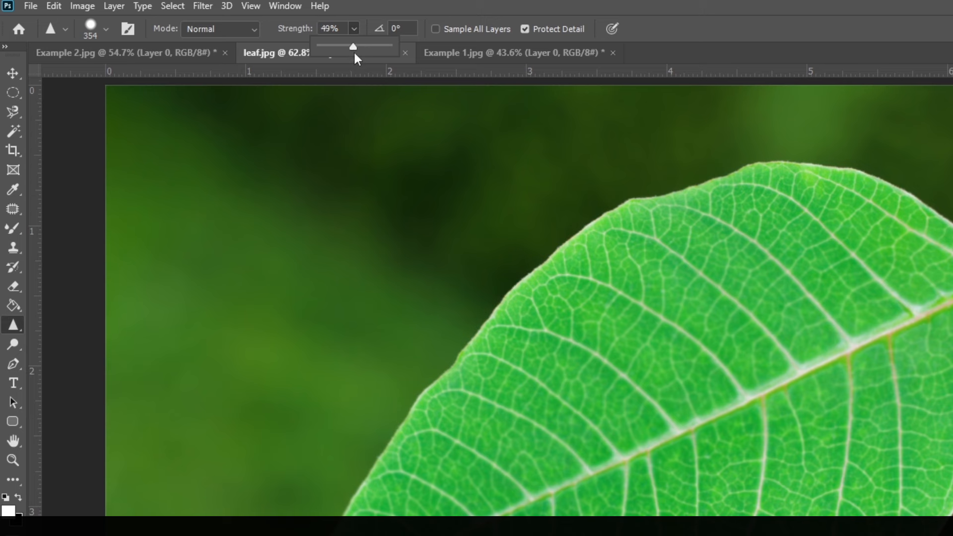
pyautogui.moveTo(357, 47); pyautogui.dragTo(357, 46)
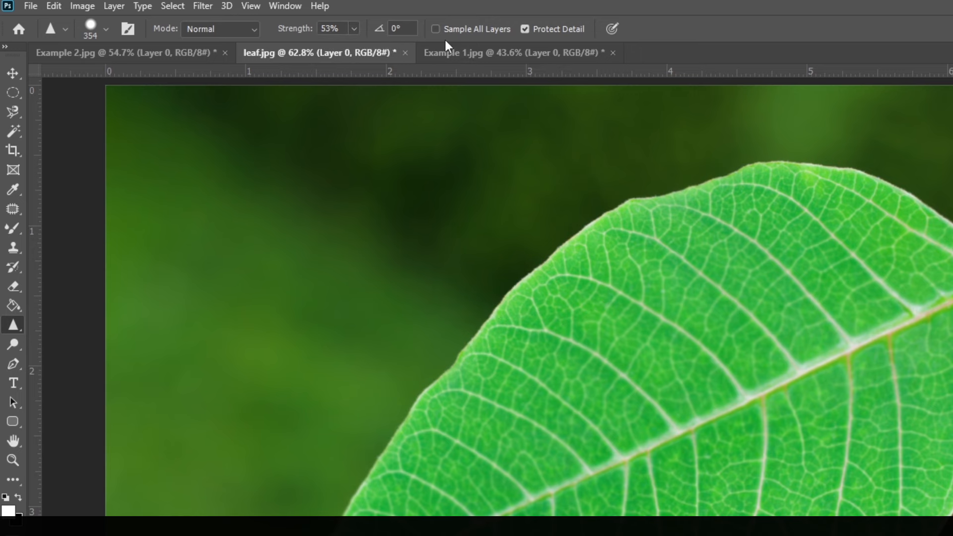
pyautogui.click(476, 32)
pyautogui.click(476, 30)
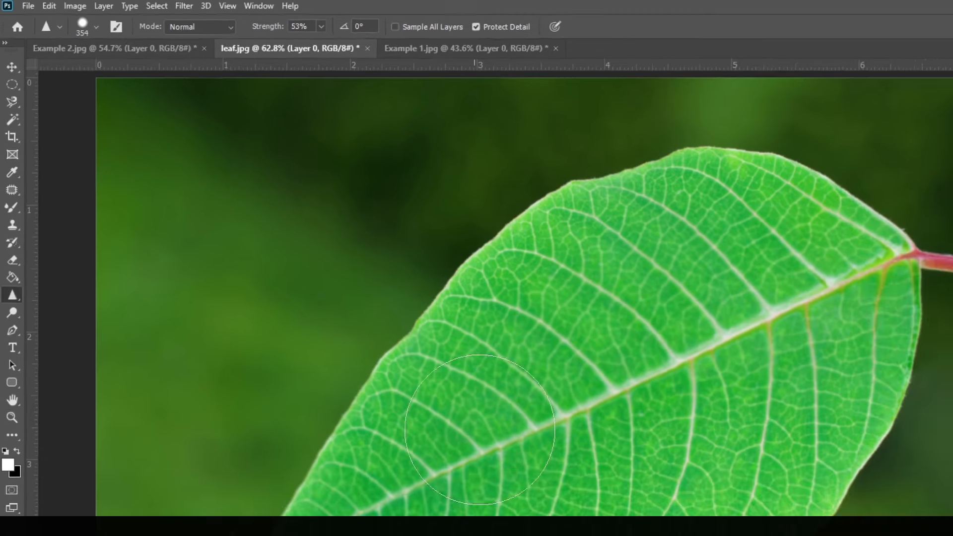
# Duplicate Layer 0 in leaf.jpg and reduce the sharpening brush size to 250 px
pyautogui.scroll(3, 524, 416)
pyautogui.moveTo(487, 500); pyautogui.dragTo(508, 418)
pyautogui.scroll(-3, 340, 281)
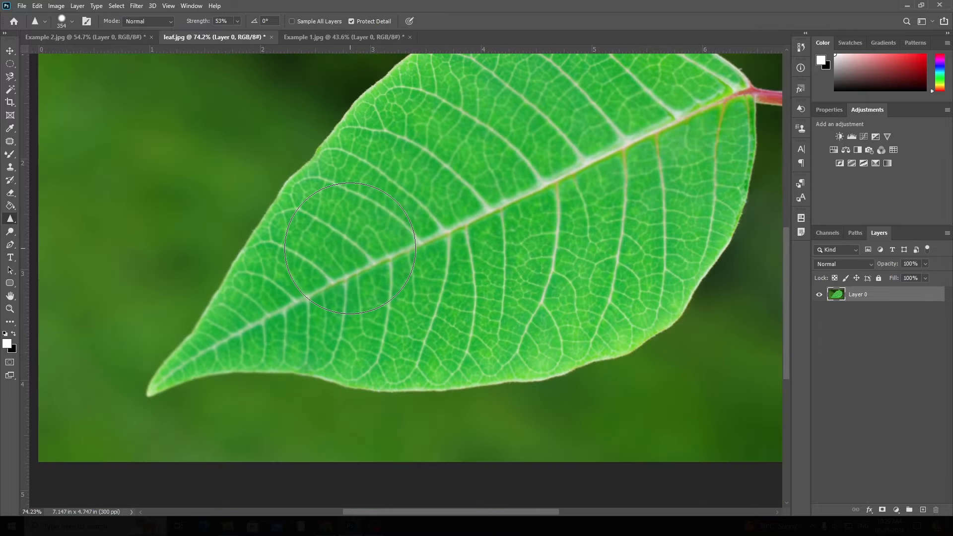
pyautogui.moveTo(412, 258); pyautogui.dragTo(388, 265)
pyautogui.hotkey('ctrl', 'j')
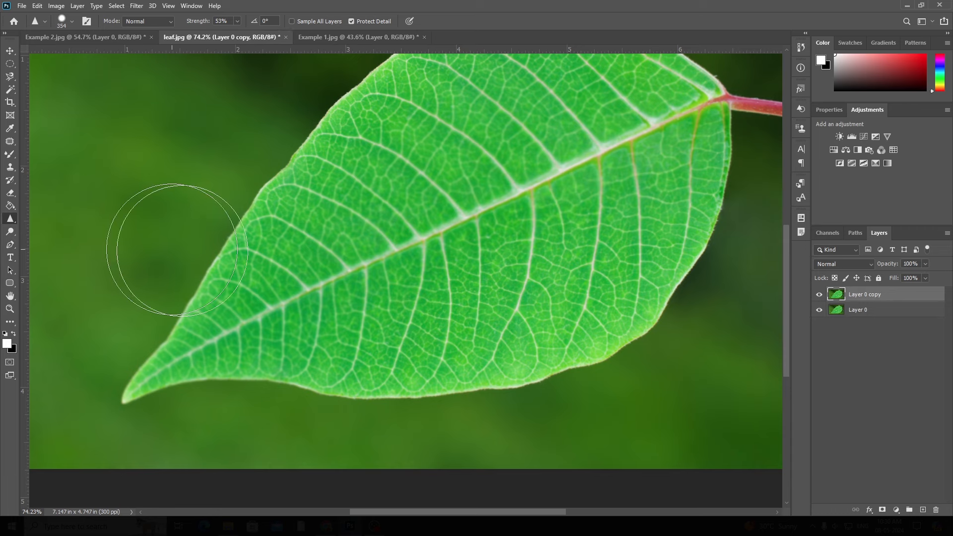
pyautogui.press('[')
pyautogui.press('[')
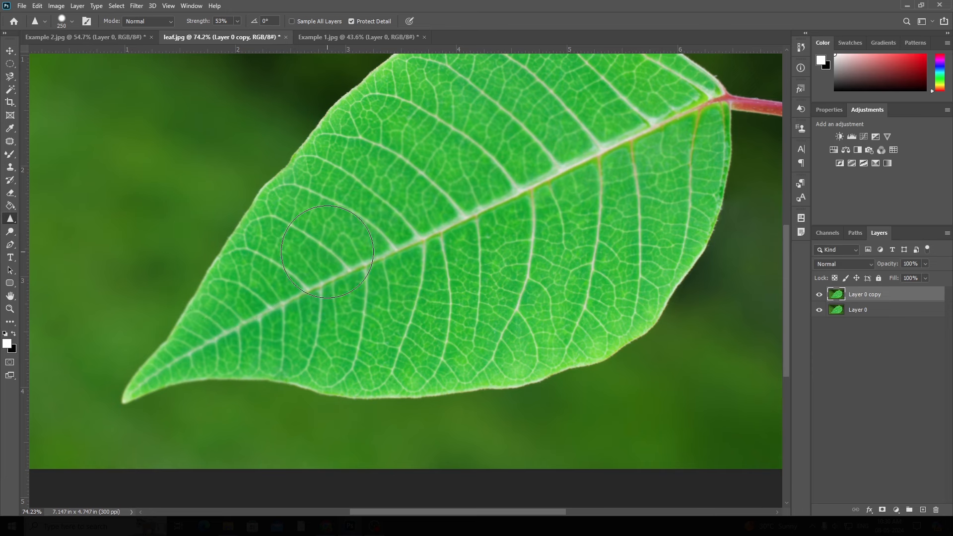
pyautogui.press(']')
pyautogui.press('[')
# Sharpen the veins and surface of the entire leaf on Layer 0 copy, from the tip to the stem
pyautogui.moveTo(390, 289); pyautogui.dragTo(377, 313)
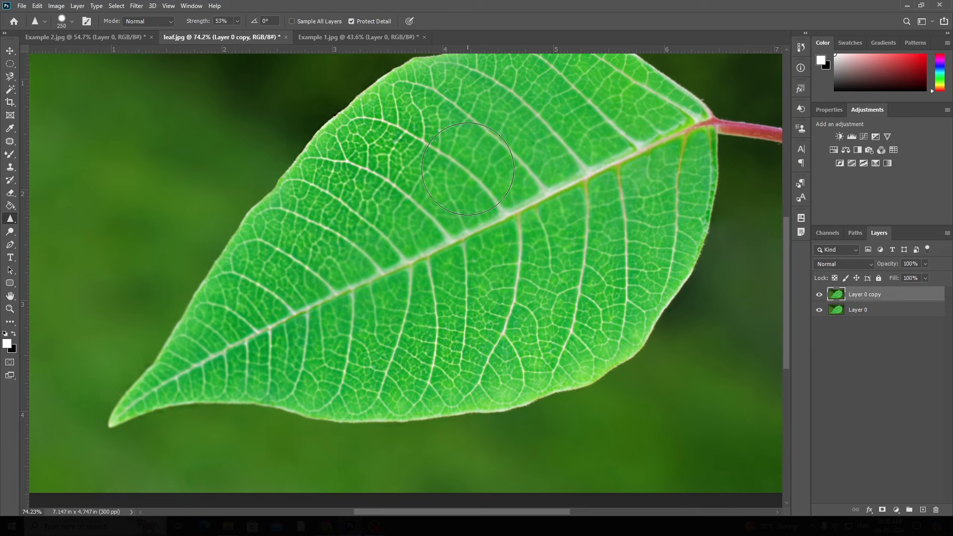
pyautogui.moveTo(474, 210); pyautogui.dragTo(425, 279)
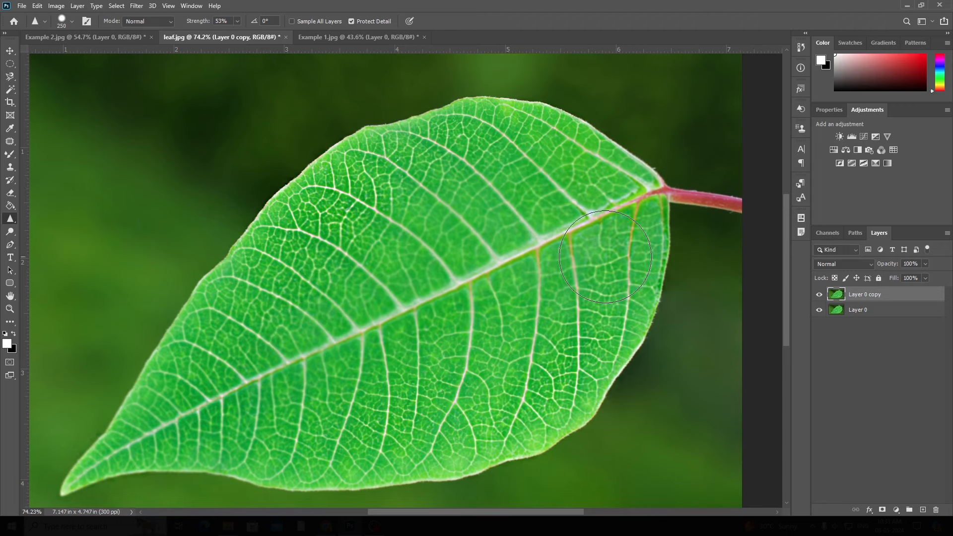
pyautogui.moveTo(607, 201); pyautogui.dragTo(650, 94)
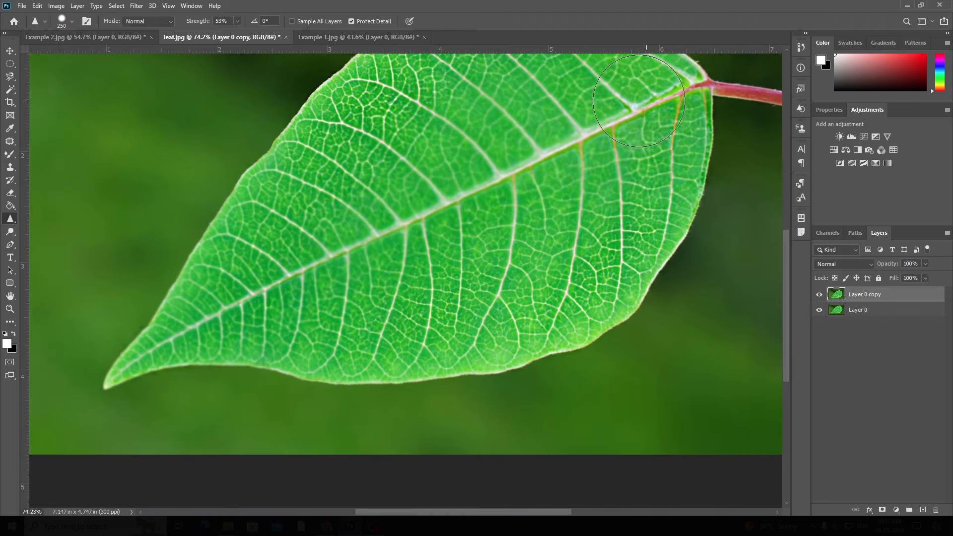
pyautogui.moveTo(381, 188); pyautogui.dragTo(342, 231)
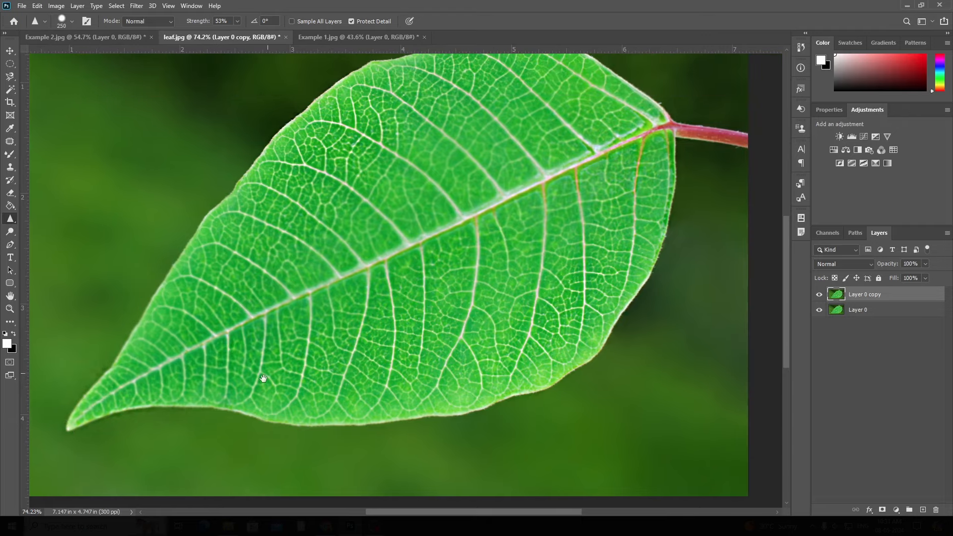
pyautogui.moveTo(533, 206); pyautogui.dragTo(558, 257)
pyautogui.moveTo(426, 274)
pyautogui.mouseDown()
pyautogui.moveTo(443, 98)
pyautogui.moveTo(407, 152)
pyautogui.moveTo(608, 143)
pyautogui.moveTo(511, 194)
pyautogui.mouseUp()
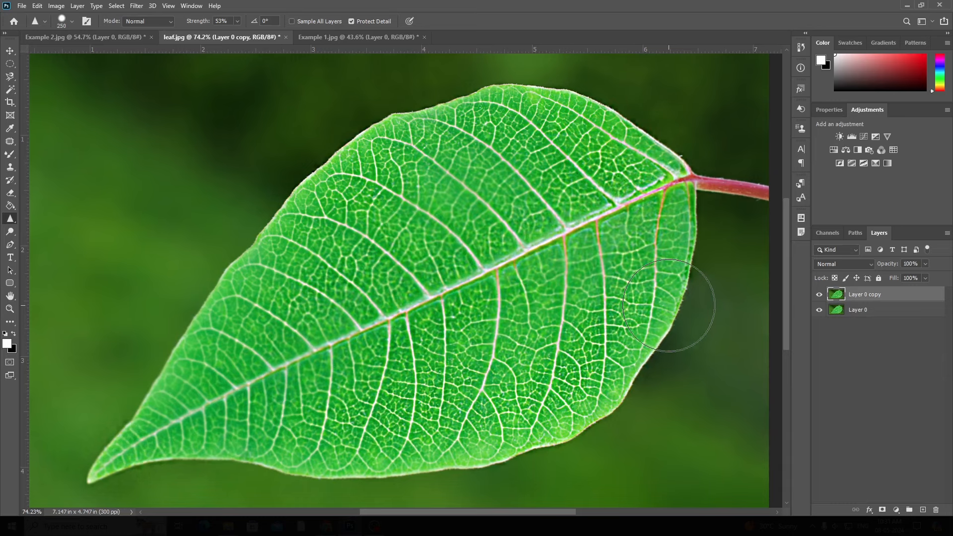
pyautogui.scroll(-2, 353, 355)
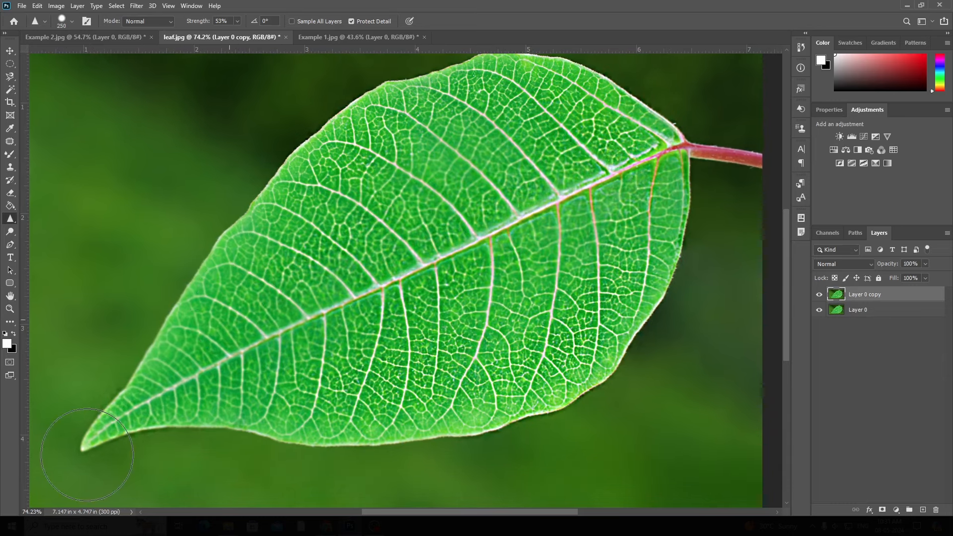
pyautogui.scroll(-2, 322, 248)
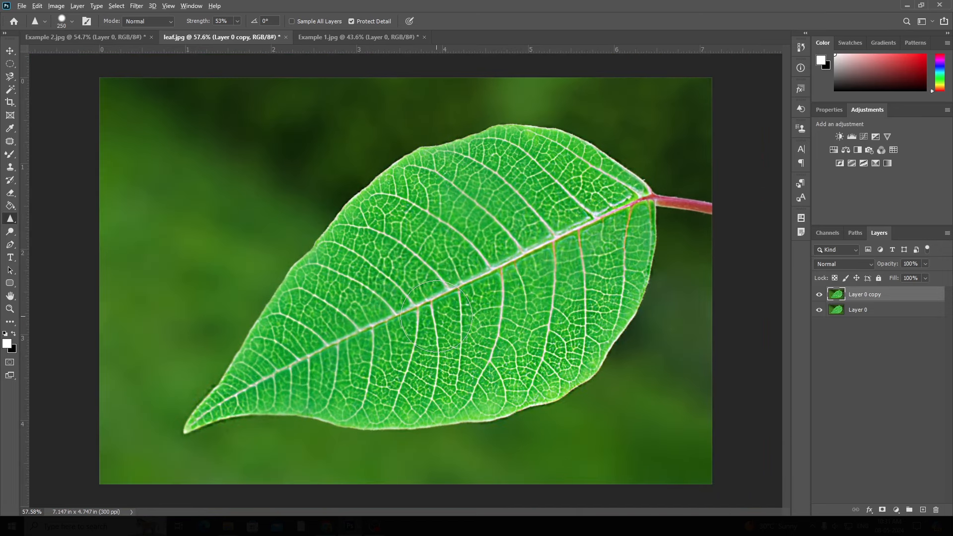
# Compare the leaf before and after sharpening by repeatedly hiding and showing Layer 0 copy
pyautogui.click(820, 294)
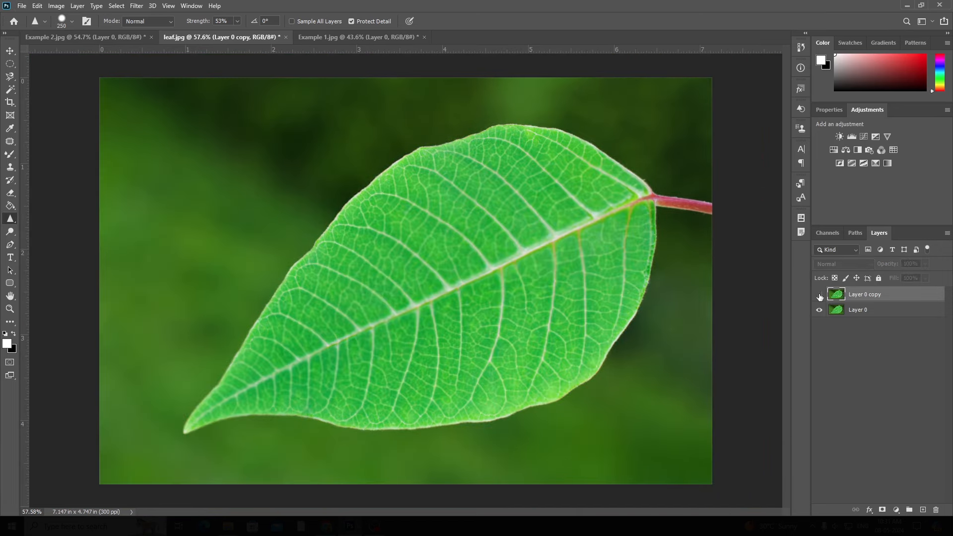
pyautogui.click(819, 295)
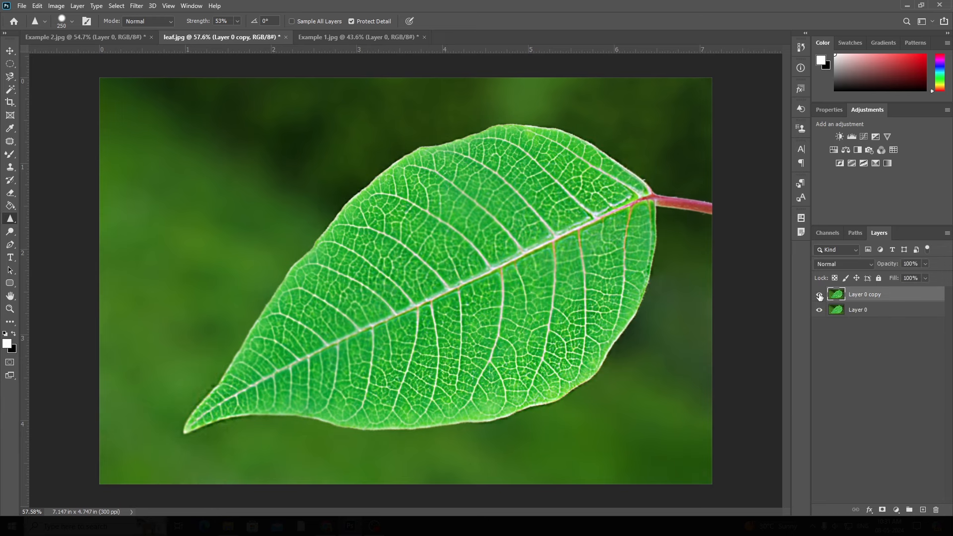
pyautogui.click(820, 295)
pyautogui.click(820, 296)
pyautogui.click(819, 296)
pyautogui.click(819, 296)
pyautogui.click(820, 296)
# Try oversharpening the middle of the leaf around its midrib on Layer 0 copy, and undo the stroke
pyautogui.scroll(5, 437, 313)
pyautogui.moveTo(429, 315)
pyautogui.mouseDown()
pyautogui.moveTo(461, 292)
pyautogui.moveTo(491, 224)
pyautogui.moveTo(437, 219)
pyautogui.moveTo(413, 228)
pyautogui.moveTo(489, 234)
pyautogui.mouseUp()
pyautogui.scroll(-5, 472, 248)
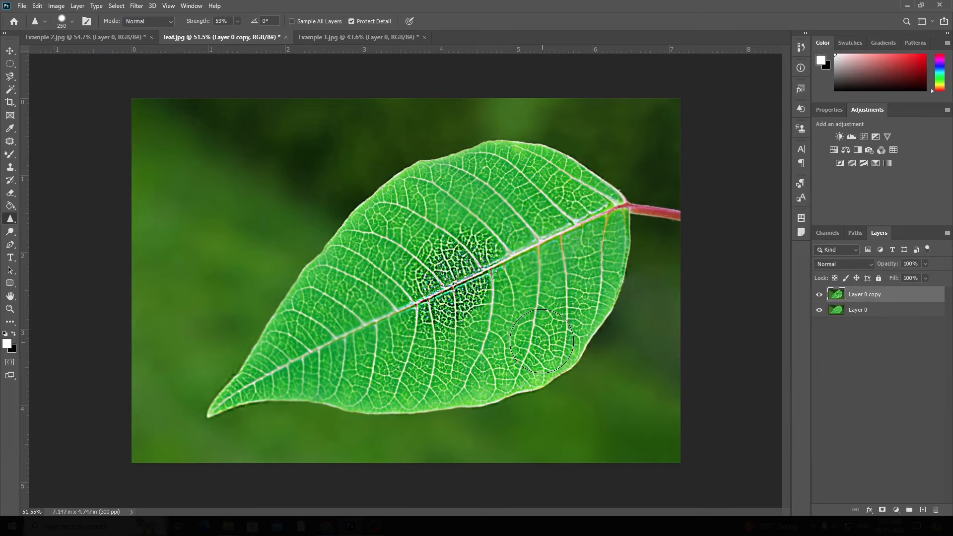
pyautogui.hotkey('ctrl', 'z')
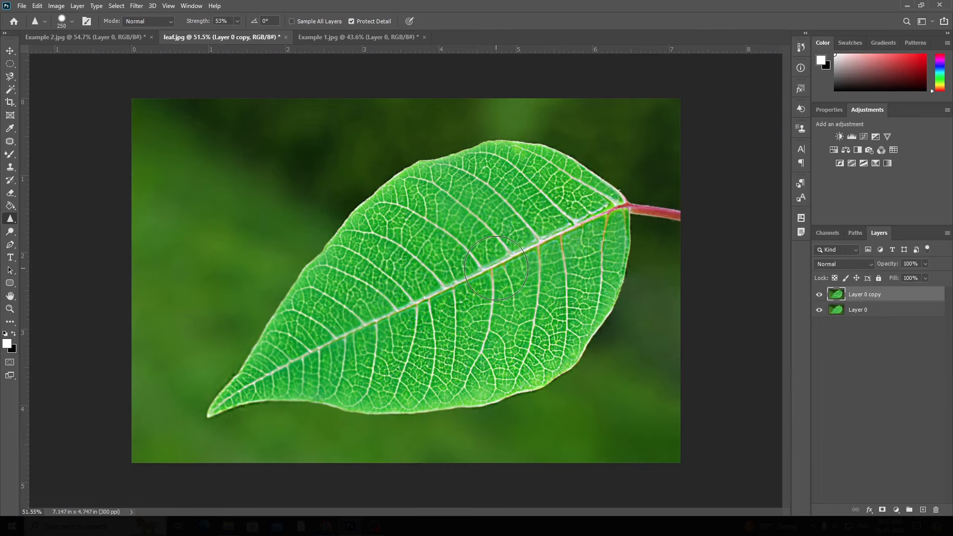
# Switch to the Example 1.jpg pendant photo and set the Sharpen Tool's strength to 100%
pyautogui.click(348, 38)
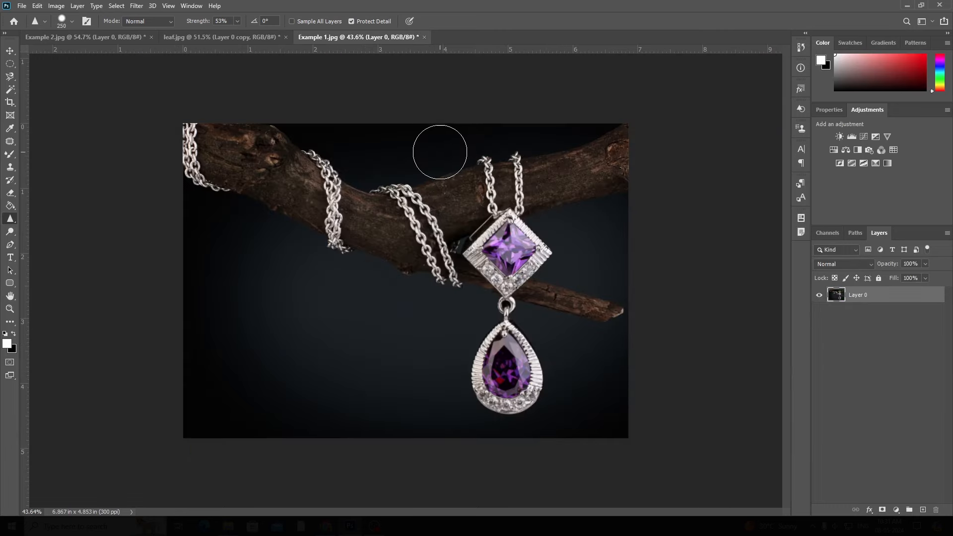
pyautogui.scroll(5, 464, 287)
pyautogui.click(237, 21)
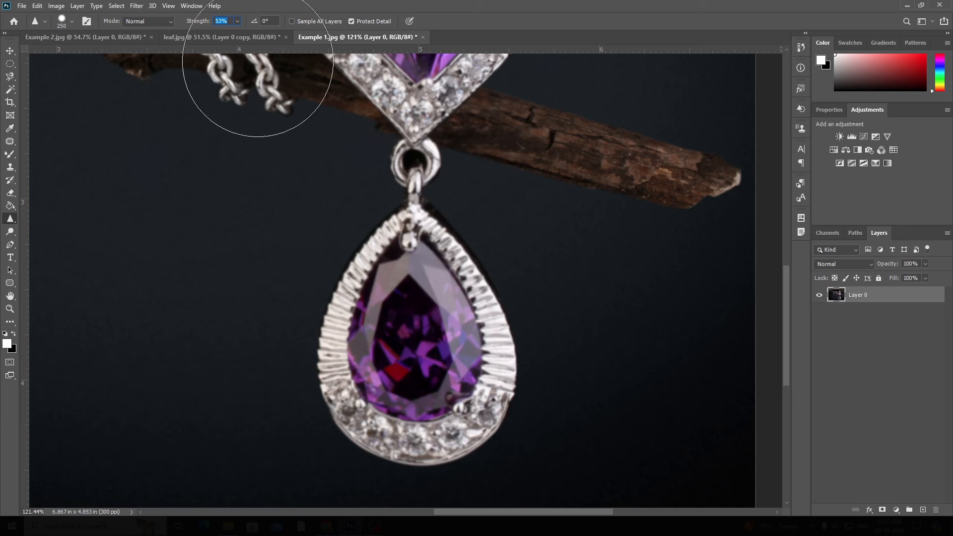
pyautogui.click(238, 22)
pyautogui.moveTo(237, 35); pyautogui.dragTo(264, 35)
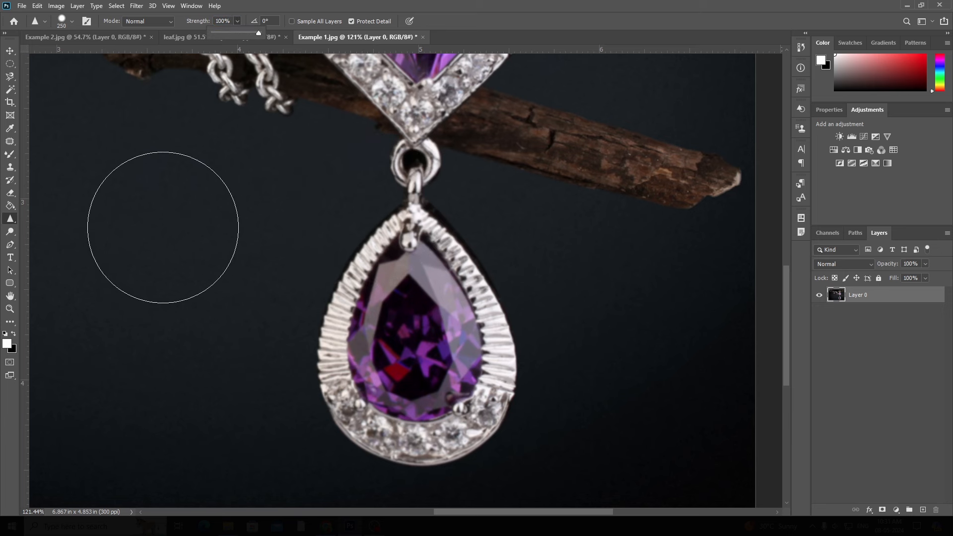
pyautogui.click(383, 302)
# Reduce the sharpening brush size to 150 px and duplicate Layer 0 in Example 1.jpg
pyautogui.press('[')
pyautogui.press('[')
pyautogui.press('[')
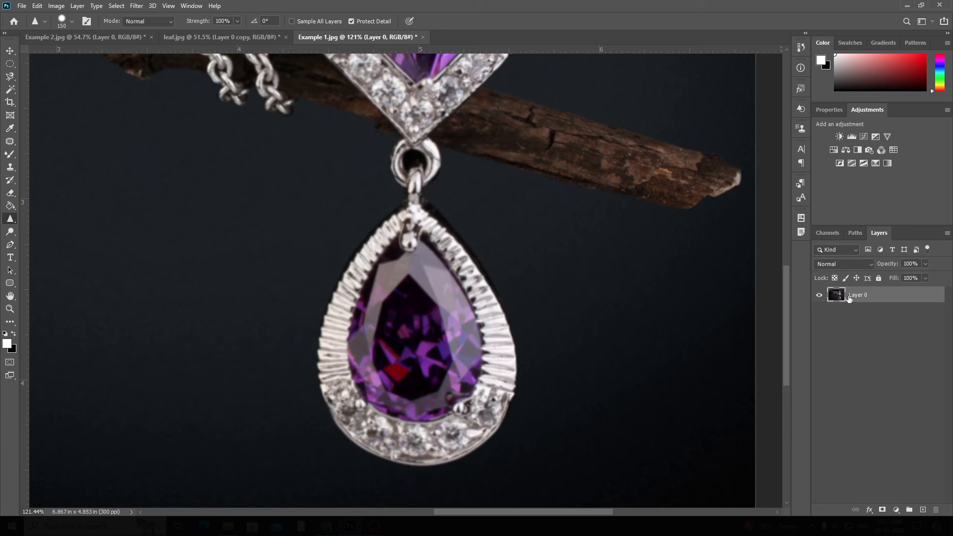
pyautogui.hotkey('ctrl', 'j')
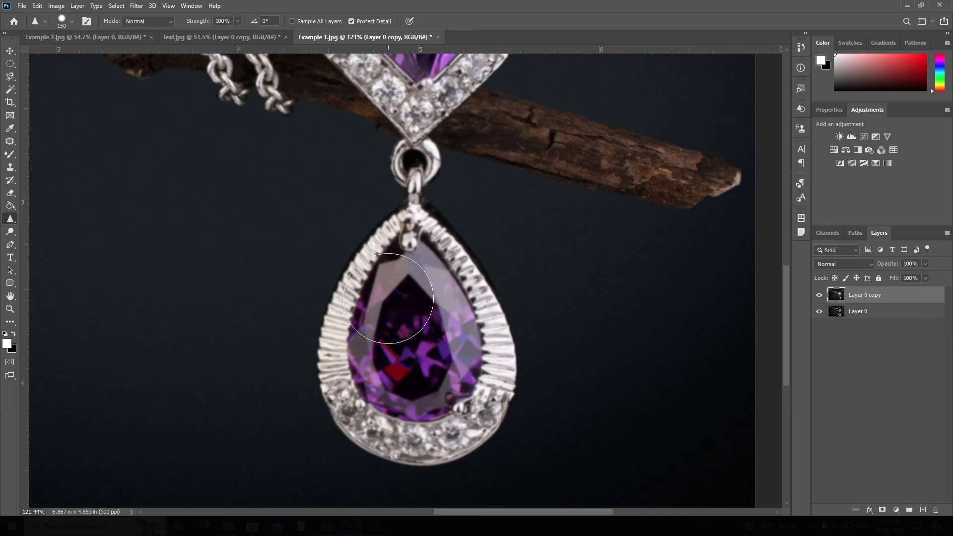
# Sharpen the teardrop pendant's purple gem, ridged silver rim and small lower stones on Layer 0 copy
pyautogui.moveTo(395, 243)
pyautogui.mouseDown()
pyautogui.moveTo(363, 438)
pyautogui.moveTo(483, 301)
pyautogui.moveTo(401, 452)
pyautogui.mouseUp()
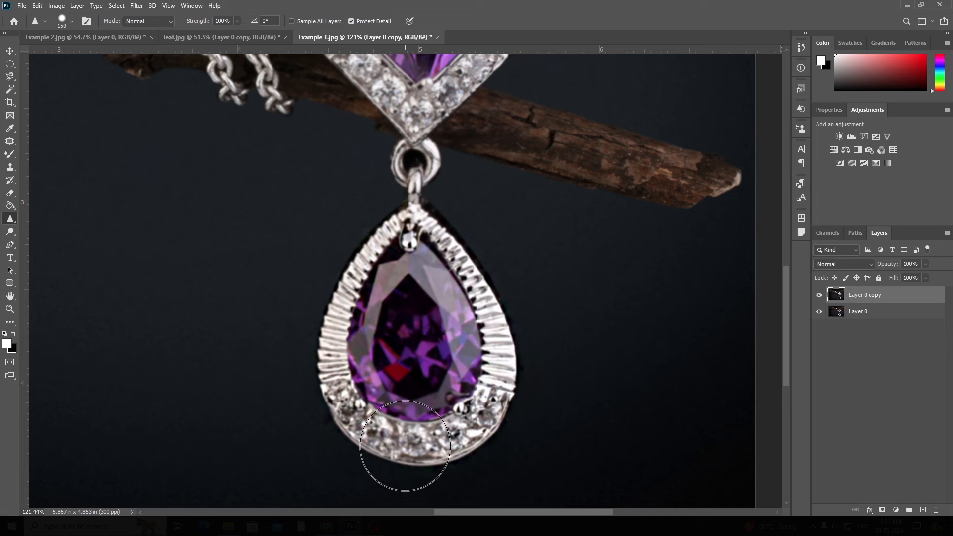
pyautogui.moveTo(391, 256); pyautogui.dragTo(359, 406)
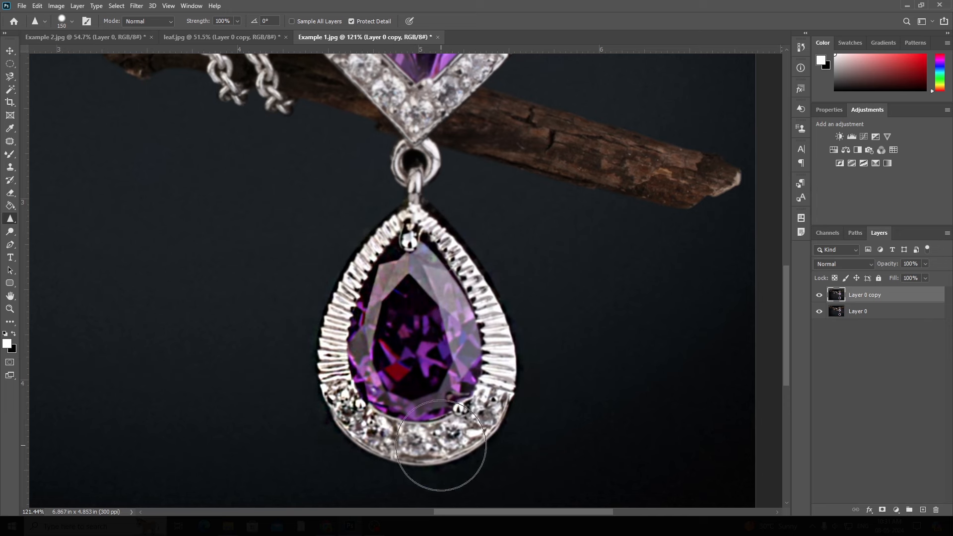
pyautogui.moveTo(415, 230); pyautogui.dragTo(419, 490)
pyautogui.moveTo(464, 269); pyautogui.dragTo(470, 408)
pyautogui.moveTo(424, 283); pyautogui.dragTo(416, 388)
# Sharpen the diamond-shaped pendant, its connecting ring and the two chain strands hanging beside it on Layer 0 copy
pyautogui.scroll(1, 435, 340)
pyautogui.moveTo(425, 343)
pyautogui.mouseDown()
pyautogui.moveTo(345, 192)
pyautogui.moveTo(348, 213)
pyautogui.moveTo(426, 139)
pyautogui.moveTo(509, 267)
pyautogui.moveTo(496, 231)
pyautogui.moveTo(398, 330)
pyautogui.moveTo(456, 161)
pyautogui.moveTo(419, 398)
pyautogui.mouseUp()
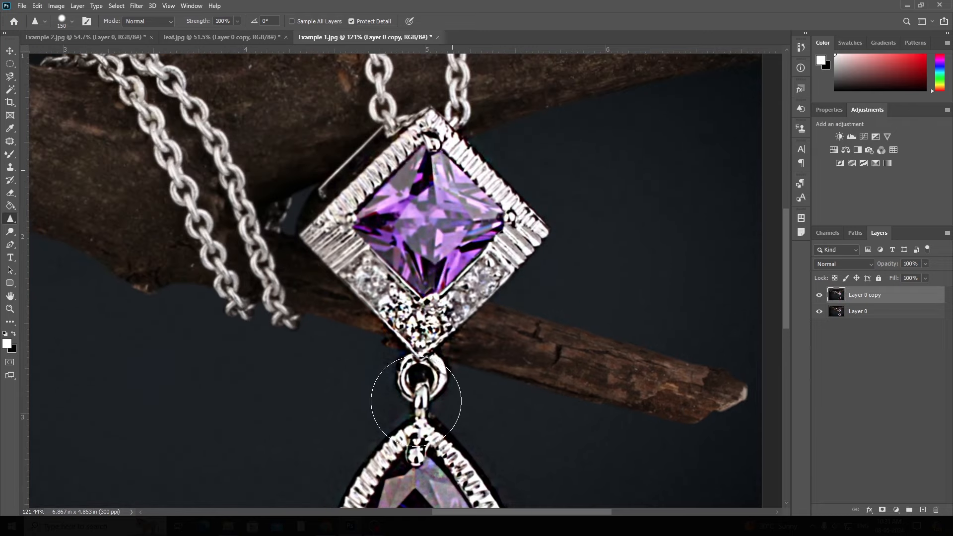
pyautogui.moveTo(245, 162); pyautogui.dragTo(272, 249)
pyautogui.moveTo(126, 181)
pyautogui.mouseDown()
pyautogui.moveTo(181, 230)
pyautogui.moveTo(271, 424)
pyautogui.mouseUp()
pyautogui.moveTo(162, 164)
pyautogui.mouseDown()
pyautogui.moveTo(292, 415)
pyautogui.moveTo(276, 294)
pyautogui.moveTo(310, 407)
pyautogui.mouseUp()
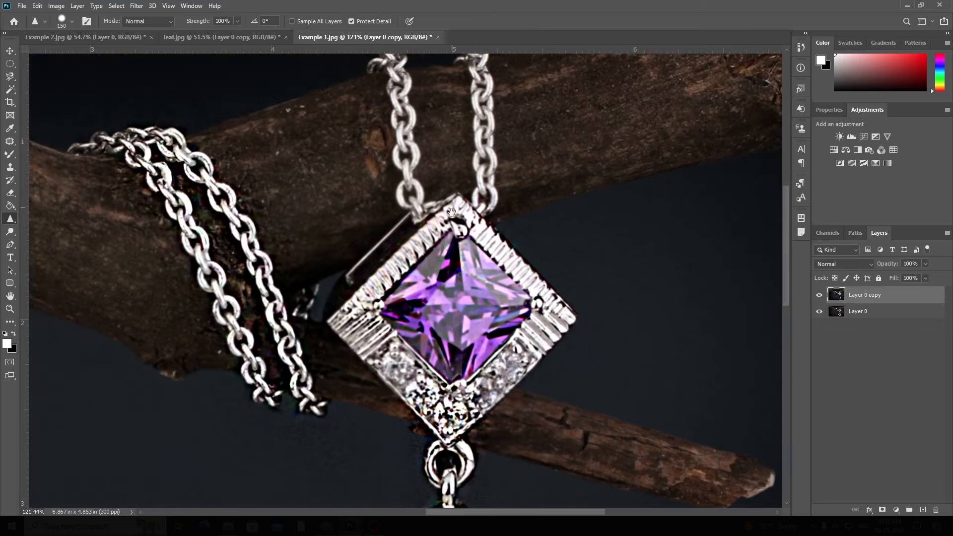
# Sharpen the two chain strands above the diamond-shaped pendant and go over the top of its setting
pyautogui.moveTo(451, 212); pyautogui.dragTo(446, 324)
pyautogui.moveTo(394, 170); pyautogui.dragTo(398, 317)
pyautogui.moveTo(485, 151); pyautogui.dragTo(484, 334)
pyautogui.moveTo(406, 202); pyautogui.dragTo(402, 314)
# Sharpen the remaining chains wrapped around the branch and the surrounding bark on Layer 0 copy
pyautogui.moveTo(320, 367)
pyautogui.mouseDown()
pyautogui.moveTo(330, 357)
pyautogui.moveTo(514, 350)
pyautogui.moveTo(428, 388)
pyautogui.mouseUp()
pyautogui.moveTo(539, 160)
pyautogui.mouseDown()
pyautogui.moveTo(610, 361)
pyautogui.moveTo(611, 409)
pyautogui.moveTo(640, 438)
pyautogui.moveTo(533, 174)
pyautogui.mouseUp()
pyautogui.moveTo(381, 179); pyautogui.dragTo(475, 359)
pyautogui.moveTo(293, 303)
pyautogui.mouseDown()
pyautogui.moveTo(419, 459)
pyautogui.moveTo(332, 313)
pyautogui.moveTo(475, 472)
pyautogui.mouseUp()
pyautogui.moveTo(663, 503)
pyautogui.mouseDown()
pyautogui.moveTo(293, 302)
pyautogui.moveTo(4, 127)
pyautogui.mouseUp()
pyautogui.moveTo(774, 69); pyautogui.dragTo(918, 119)
pyautogui.moveTo(498, 352); pyautogui.dragTo(398, 97)
# Compare the whole pendant photo before and after sharpening by repeatedly hiding and showing Layer 0 copy
pyautogui.scroll(-8, 485, 315)
pyautogui.scroll(1, 484, 315)
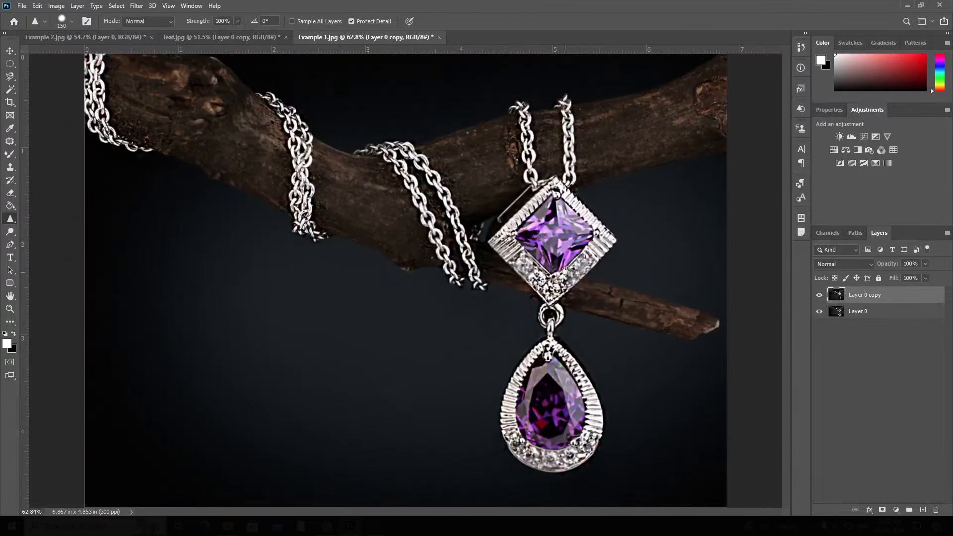
pyautogui.click(819, 296)
pyautogui.click(819, 296)
pyautogui.click(820, 296)
pyautogui.click(819, 296)
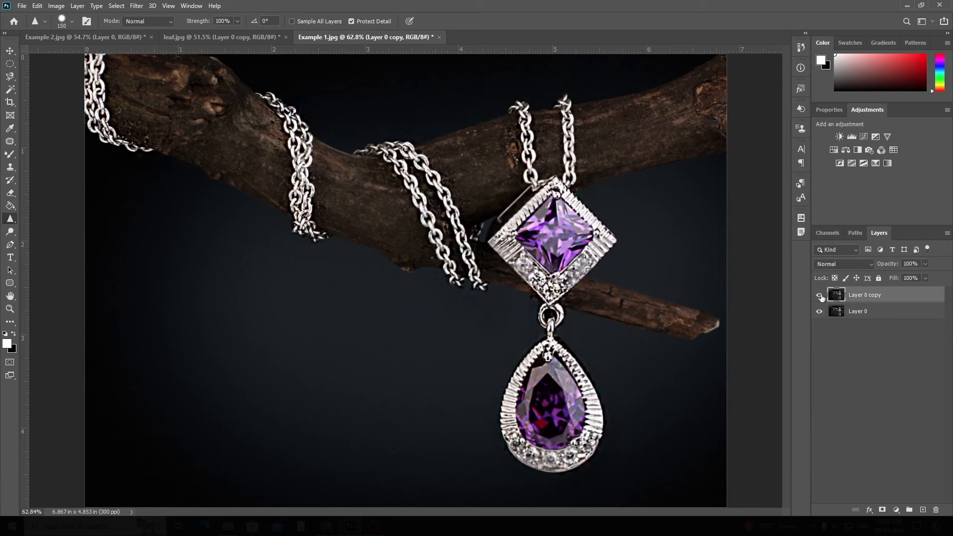